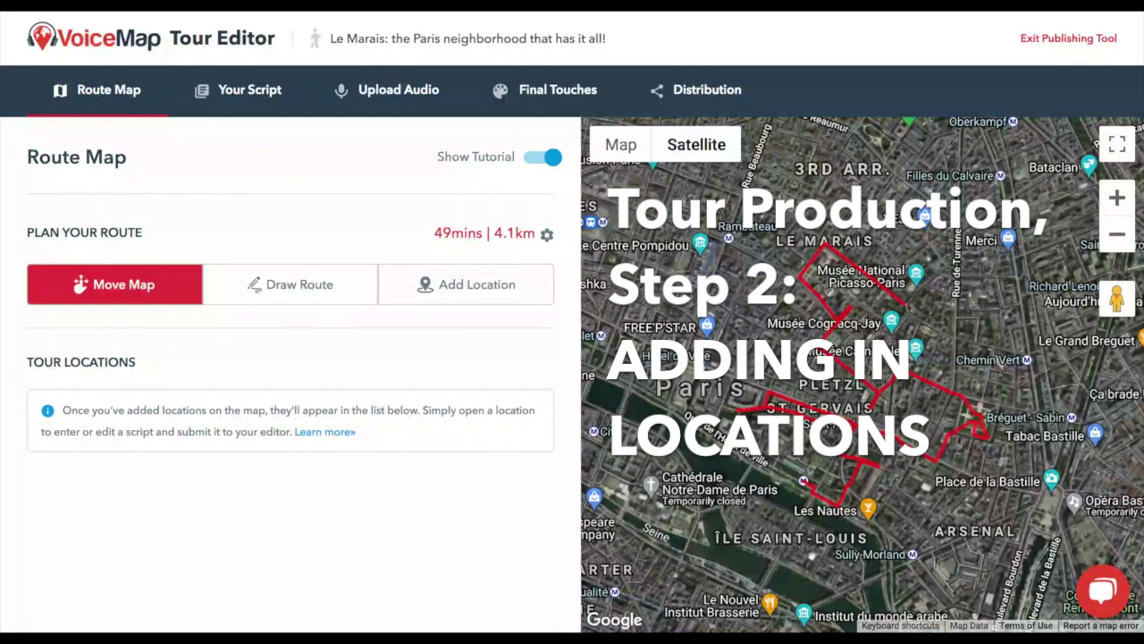
- Zoom the satellite map in on Quai de l'Hôtel de Ville near the Pont Marie marker
scroll(811, 482, up, 1)
scroll(811, 483, up, 3)
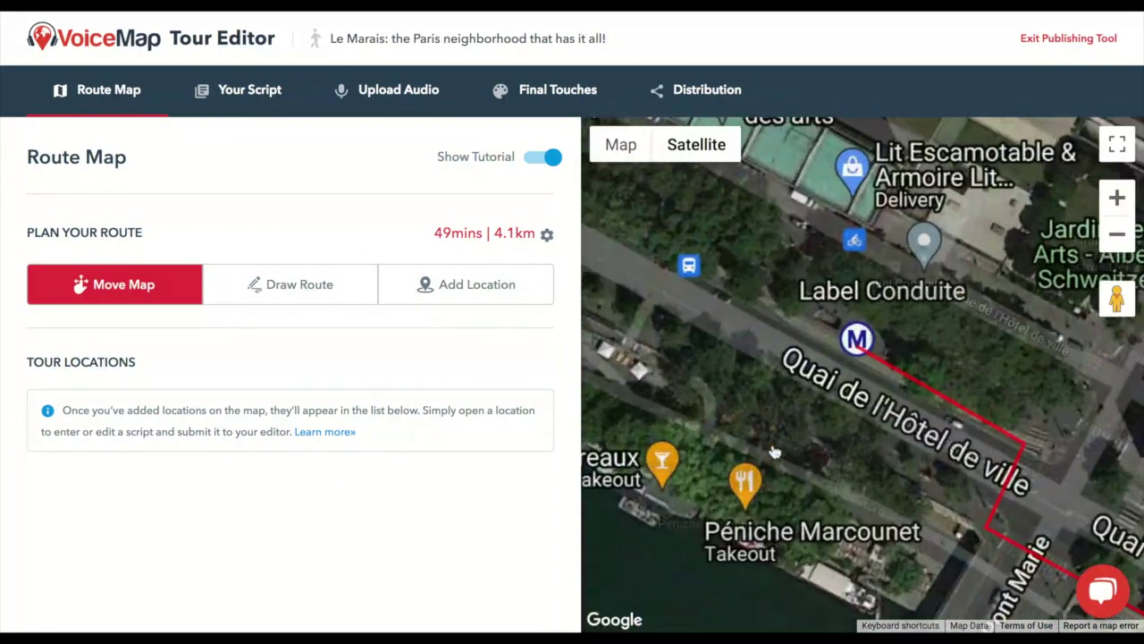
- Add a location pin at the Pont Marie metro stop named 'Welcome to the Right Bank' and save it
click(483, 284)
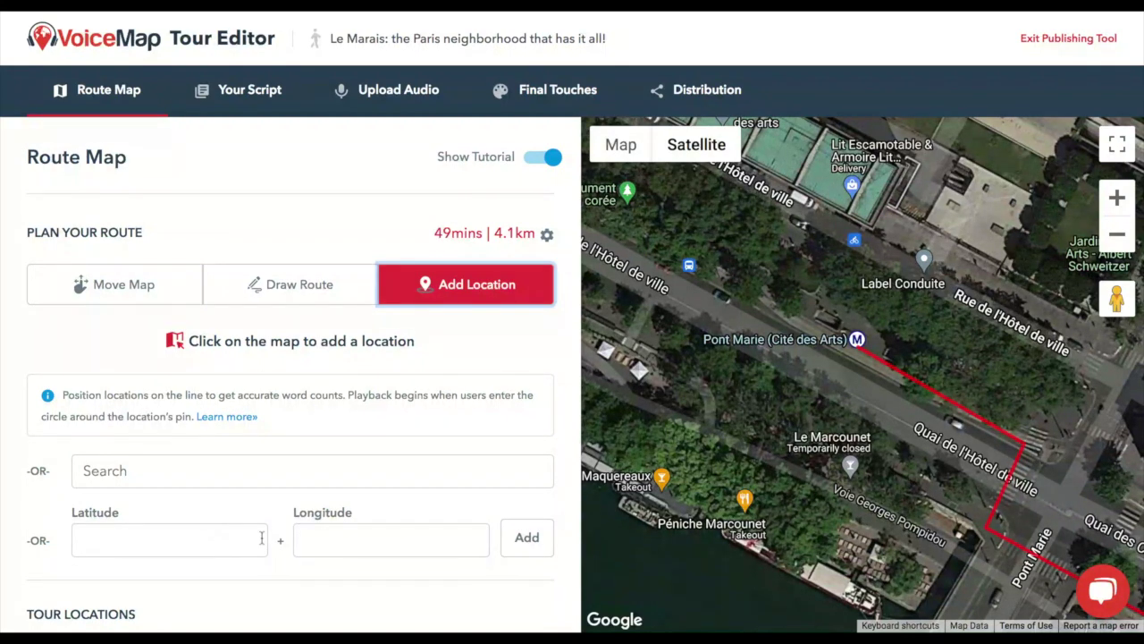
click(897, 315)
drag(896, 315, 817, 365)
click(835, 353)
triple_click(784, 257)
text(Wel)
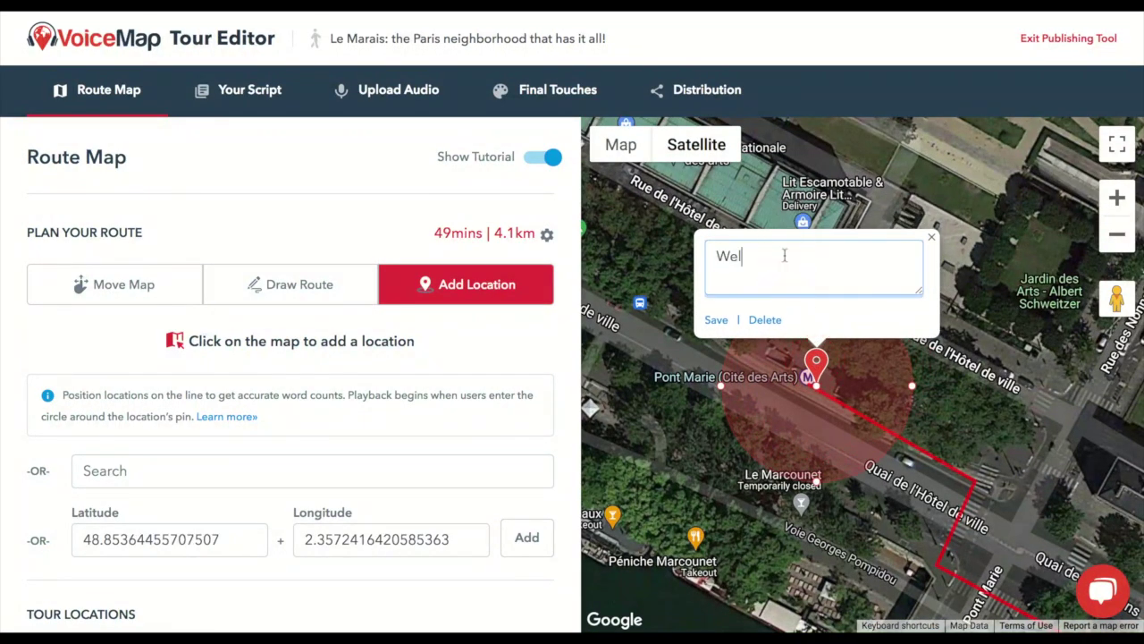
text(come to the Right Bank)
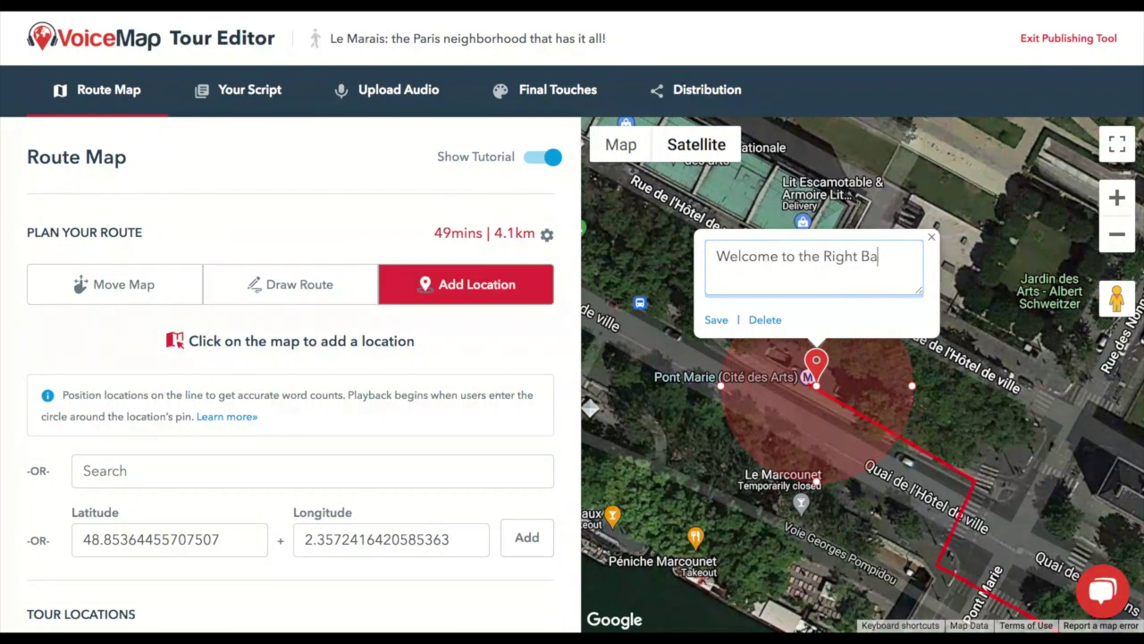
click(718, 319)
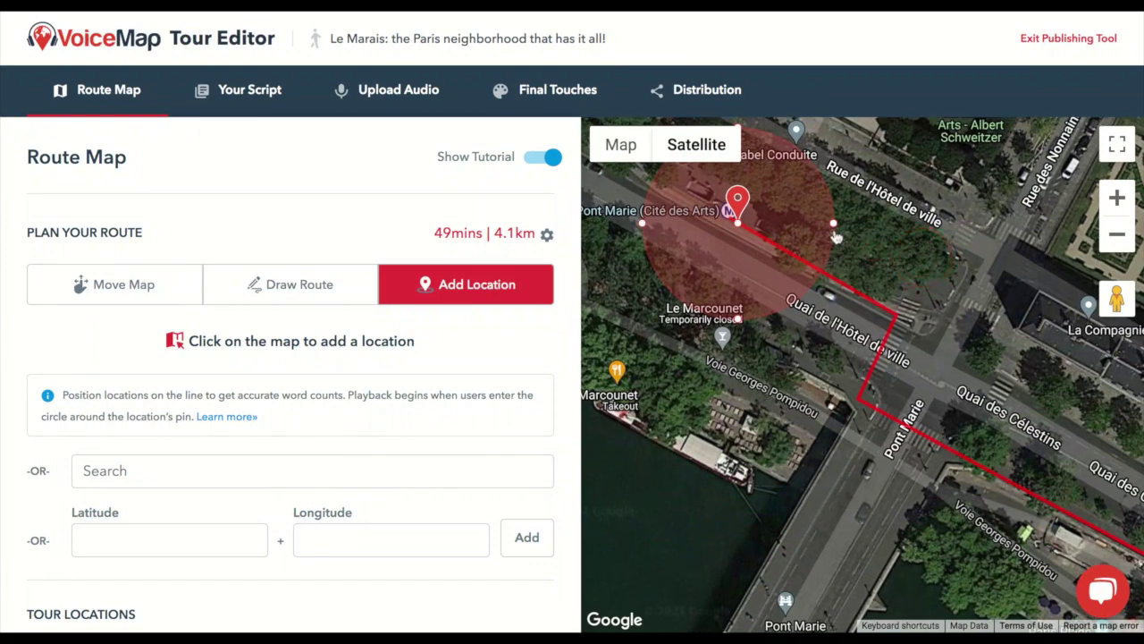
- Enlarge the first stop's trigger circle and save a 'Cross Pont Marie' pin at the bridge
drag(831, 224, 845, 222)
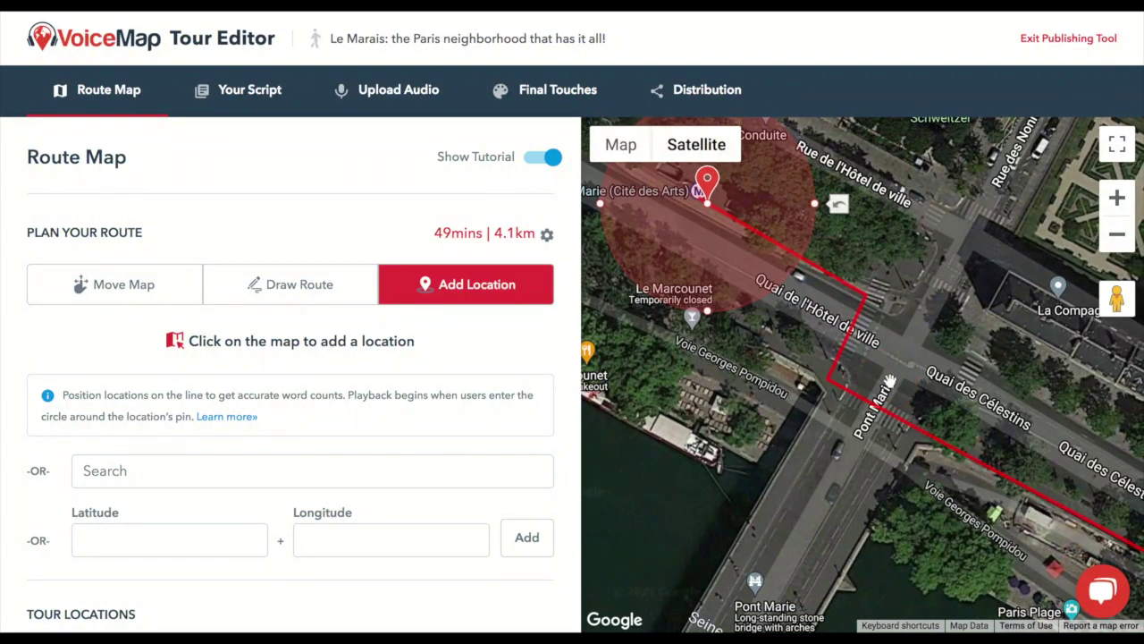
click(890, 381)
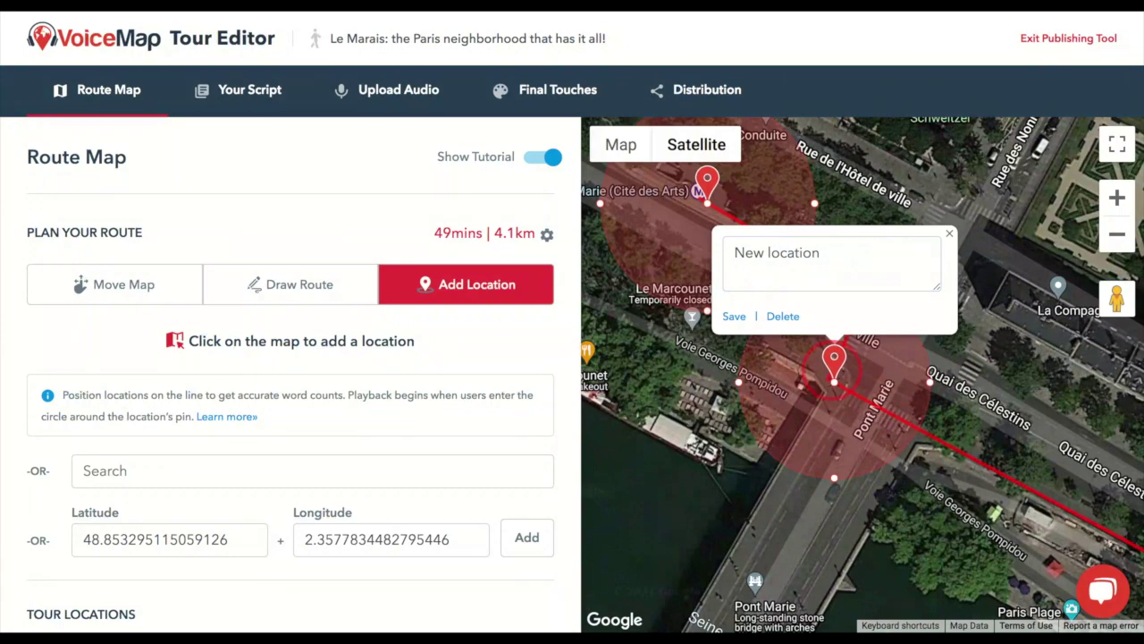
double_click(810, 250)
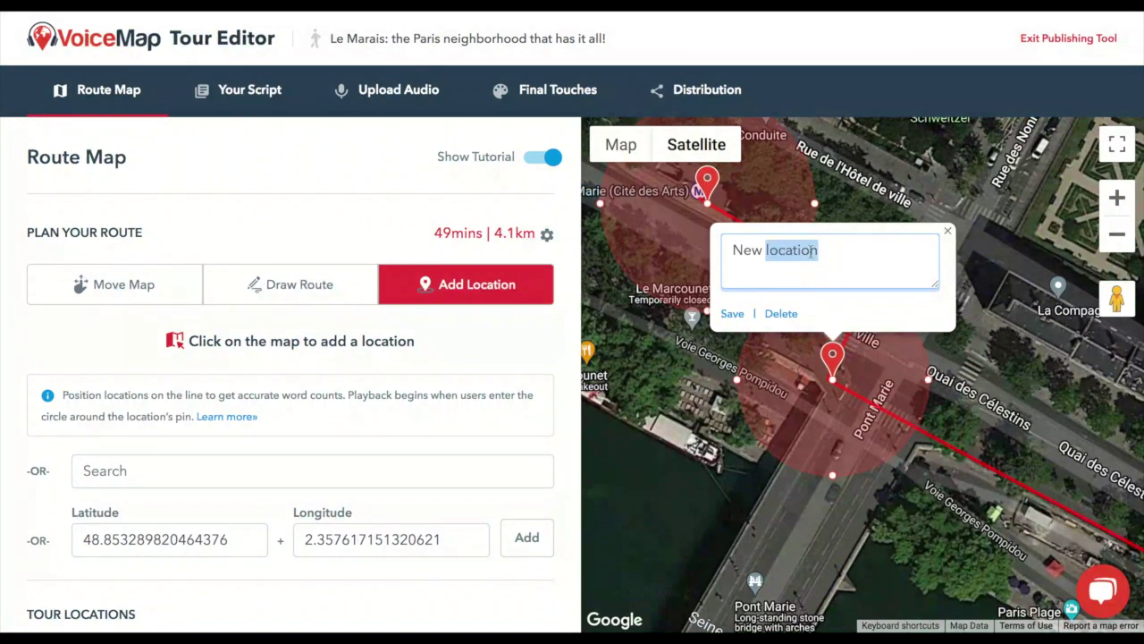
triple_click(812, 250)
text(Cross )
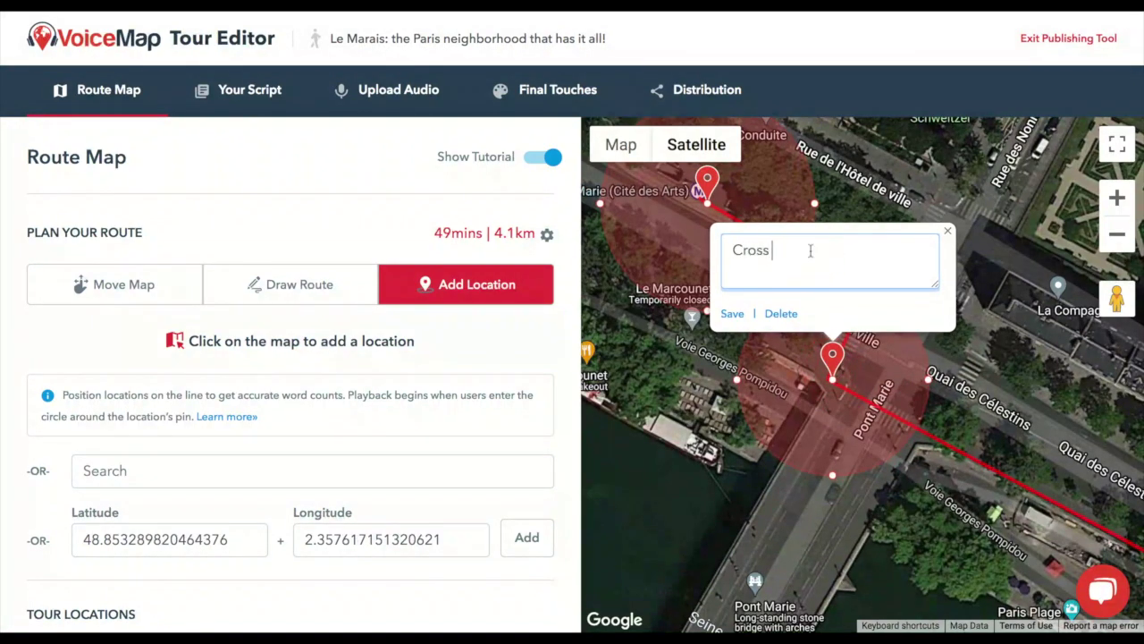
text(Pont Marie)
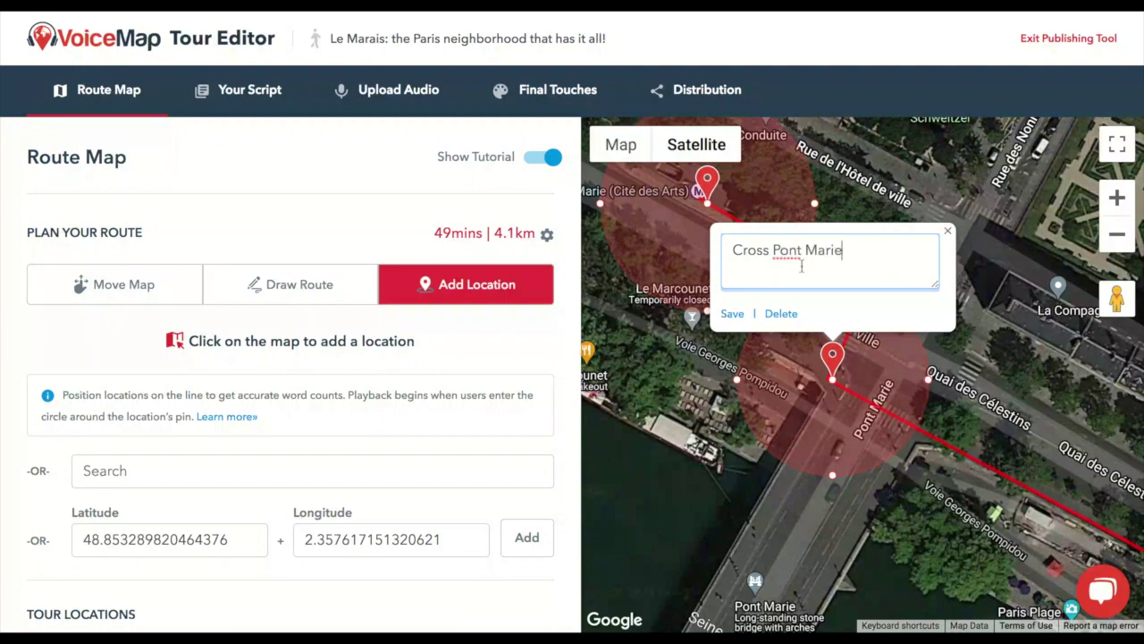
click(731, 313)
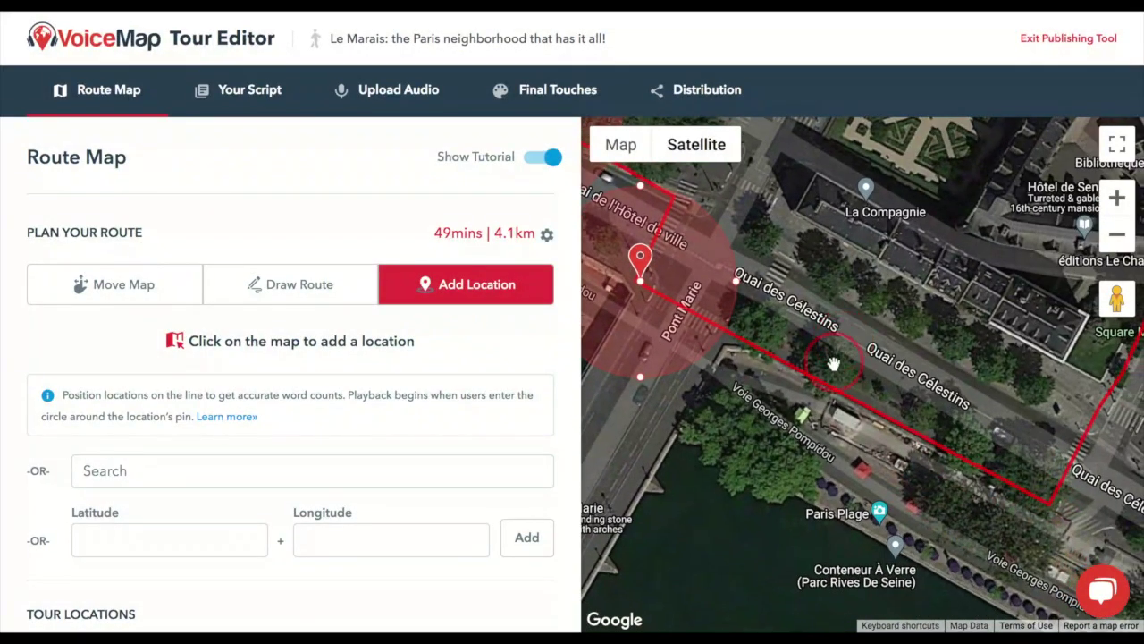
- Add a pin on Quai des Célestins named 'Pont Marie' and save it
click(834, 355)
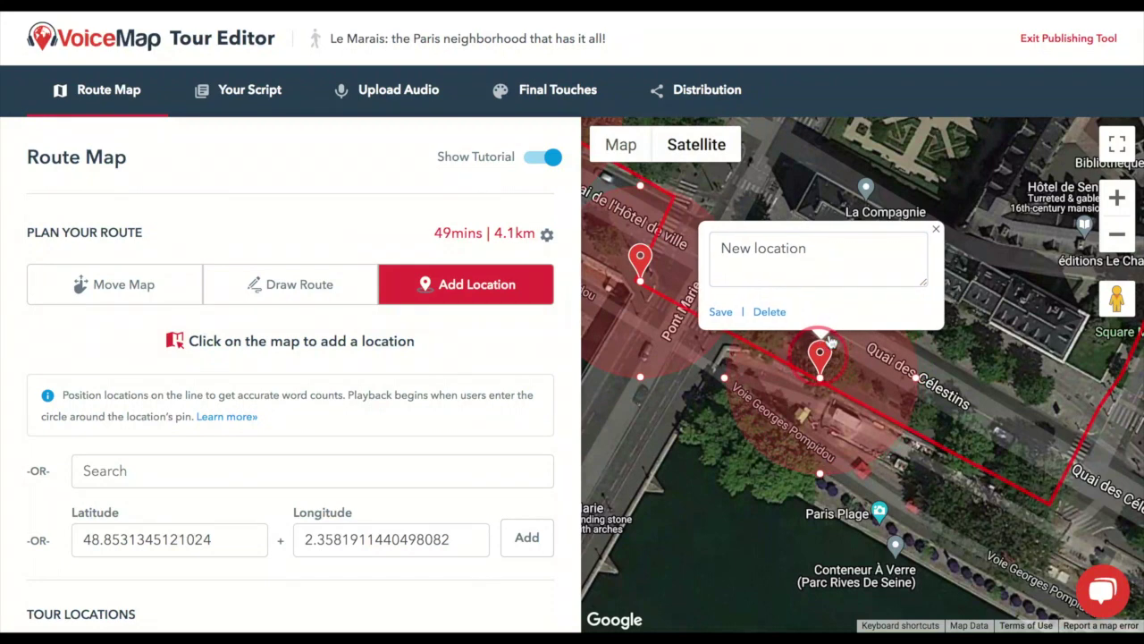
click(809, 273)
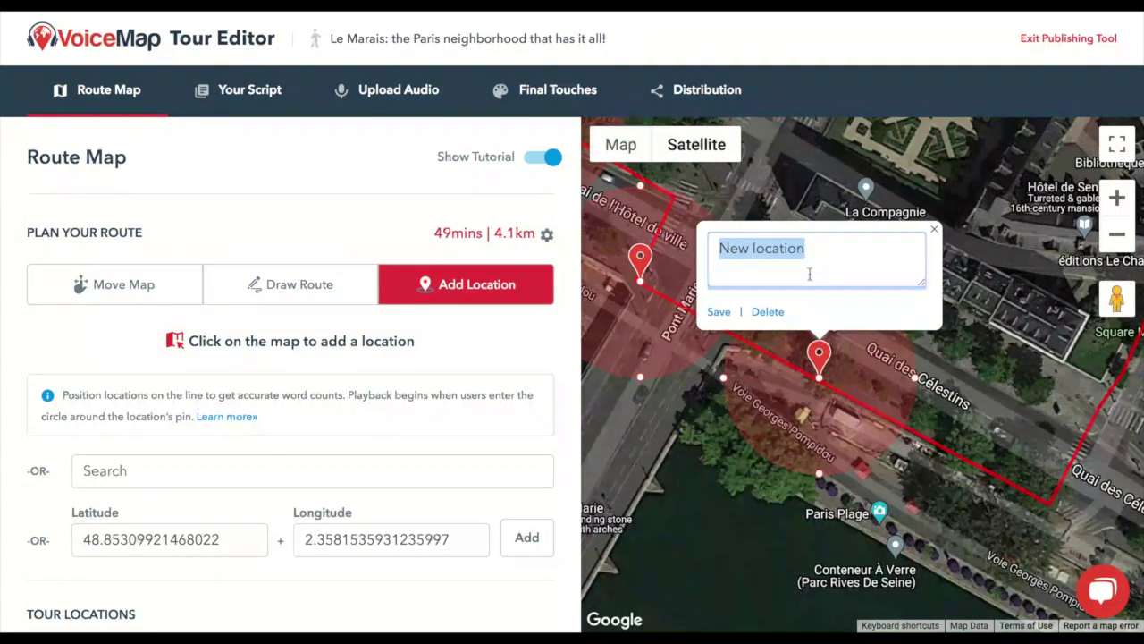
text(Pont Marie)
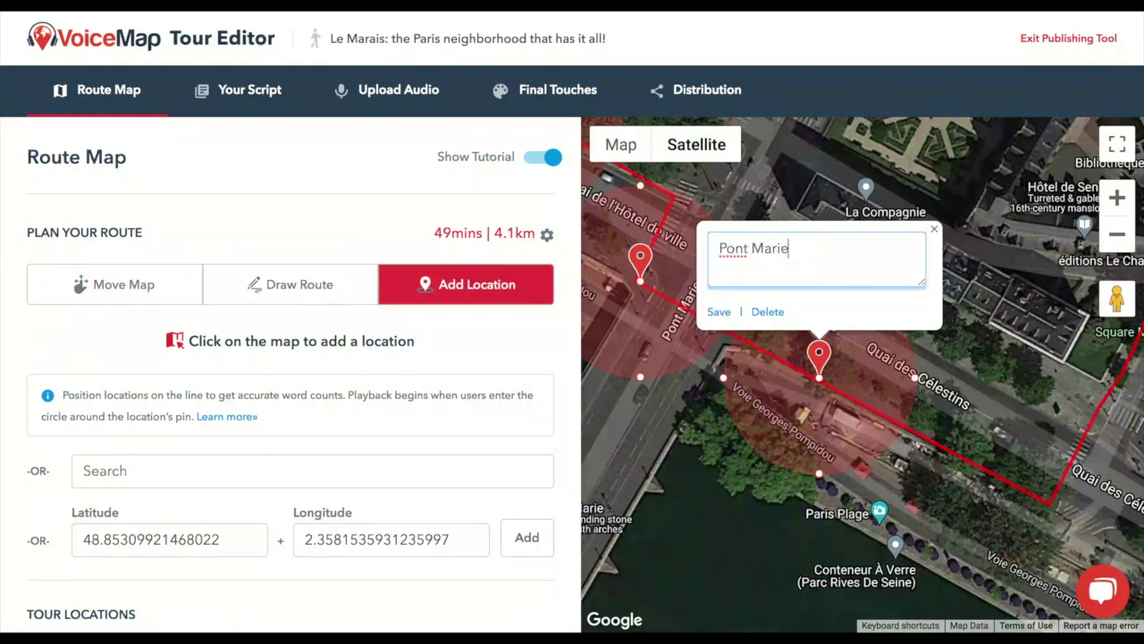
click(719, 311)
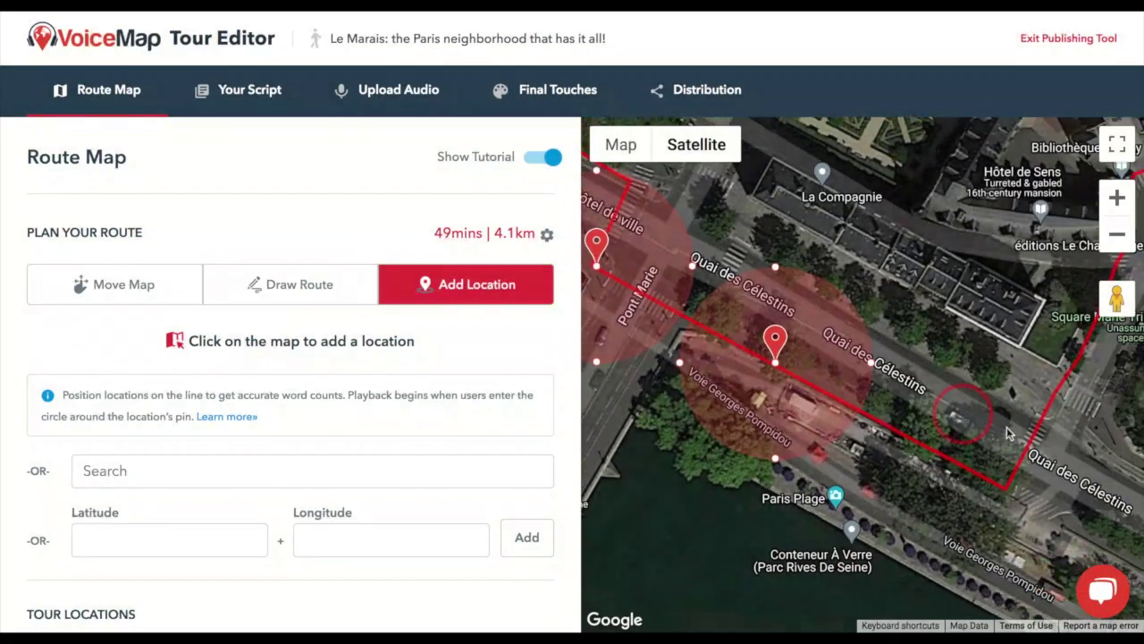
- Place another pin further along the route named 'Cross at the crosswalk' and save it
drag(1006, 426, 887, 440)
click(851, 382)
click(867, 336)
key(ctrl+a)
text(Cross)
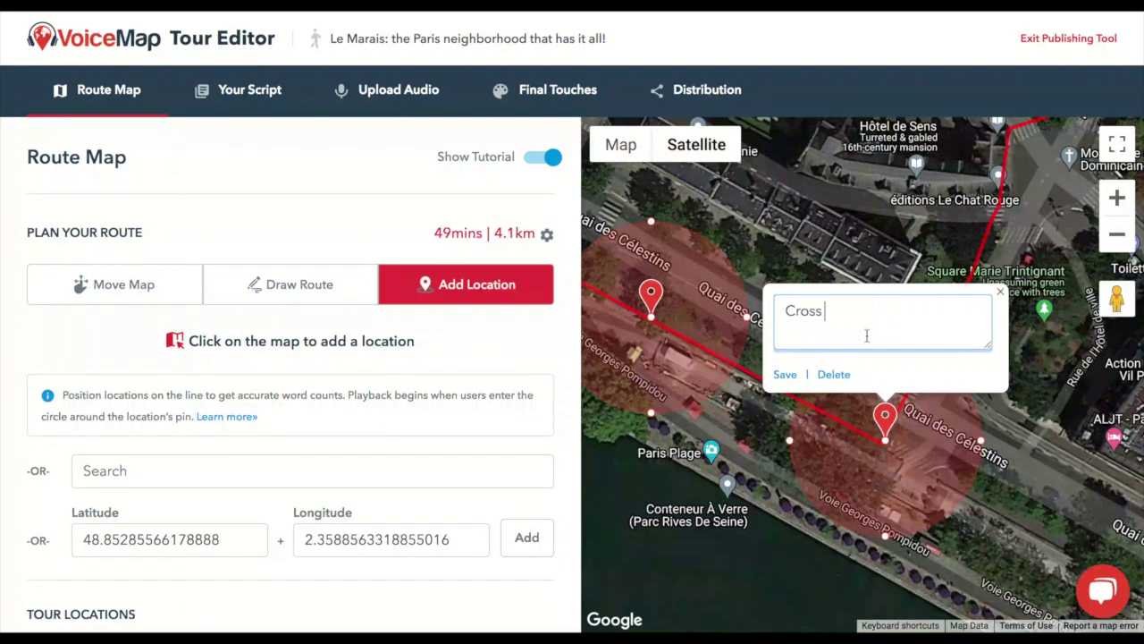
text( at the crosswalk)
click(785, 374)
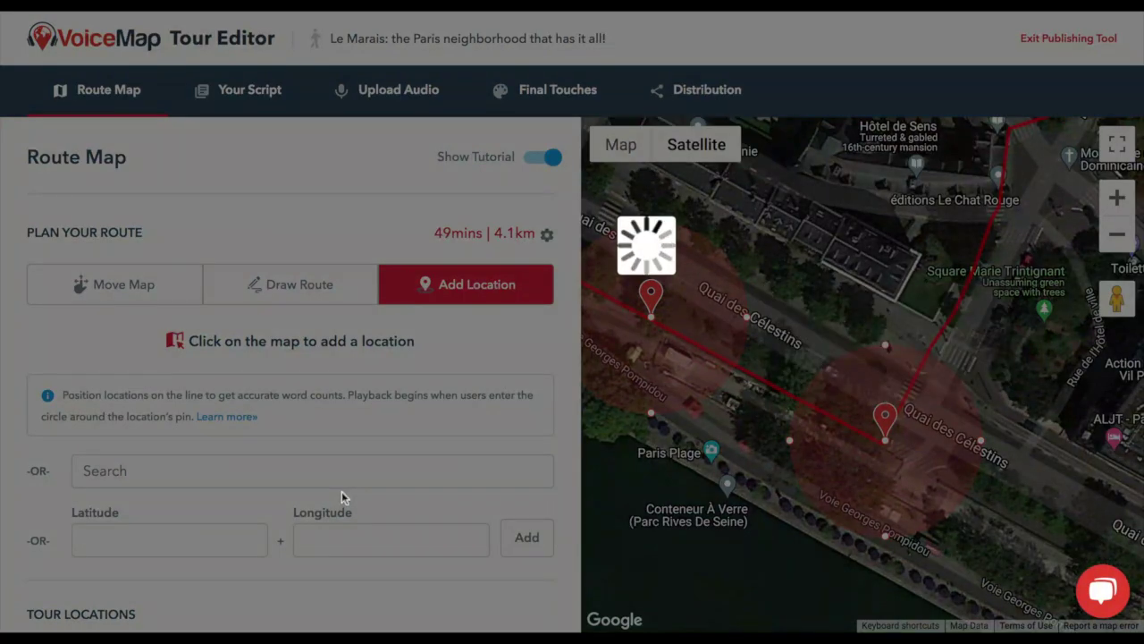
- Scroll the left panel down to the Tour Locations list to review the saved stops
scroll(341, 497, down, 3)
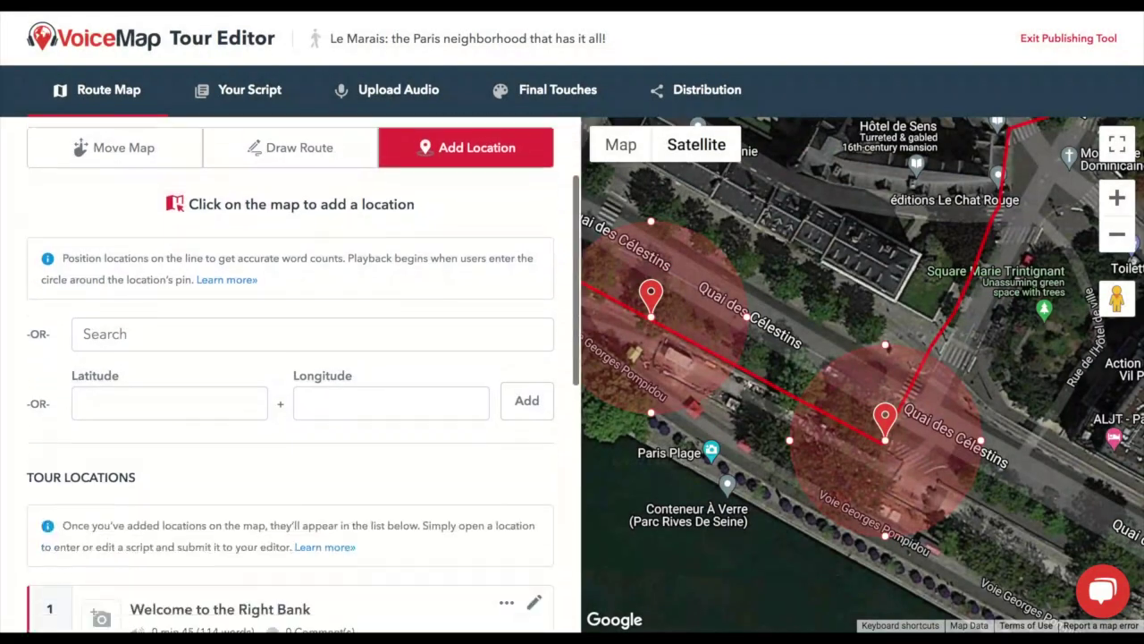
scroll(389, 438, down, 2)
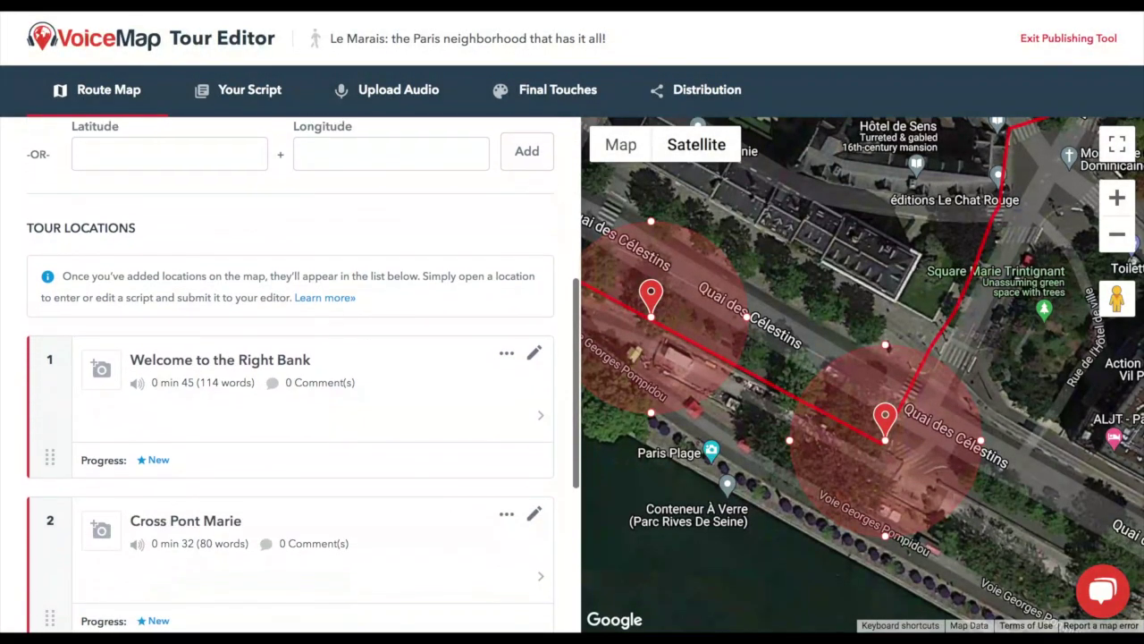
scroll(389, 439, down, 2)
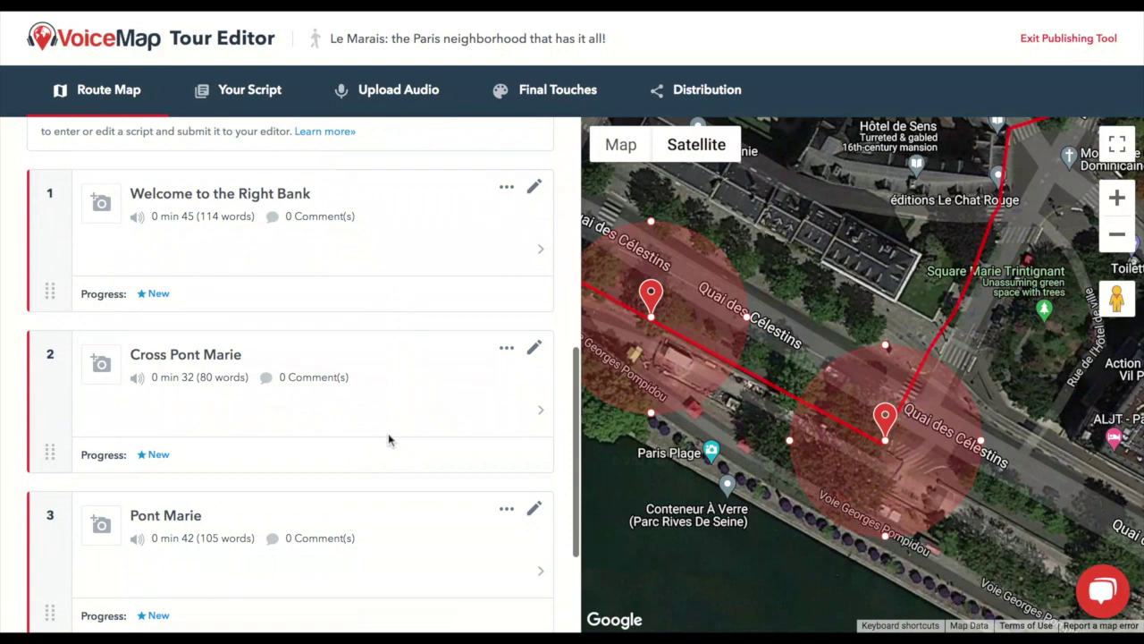
scroll(389, 439, down, 2)
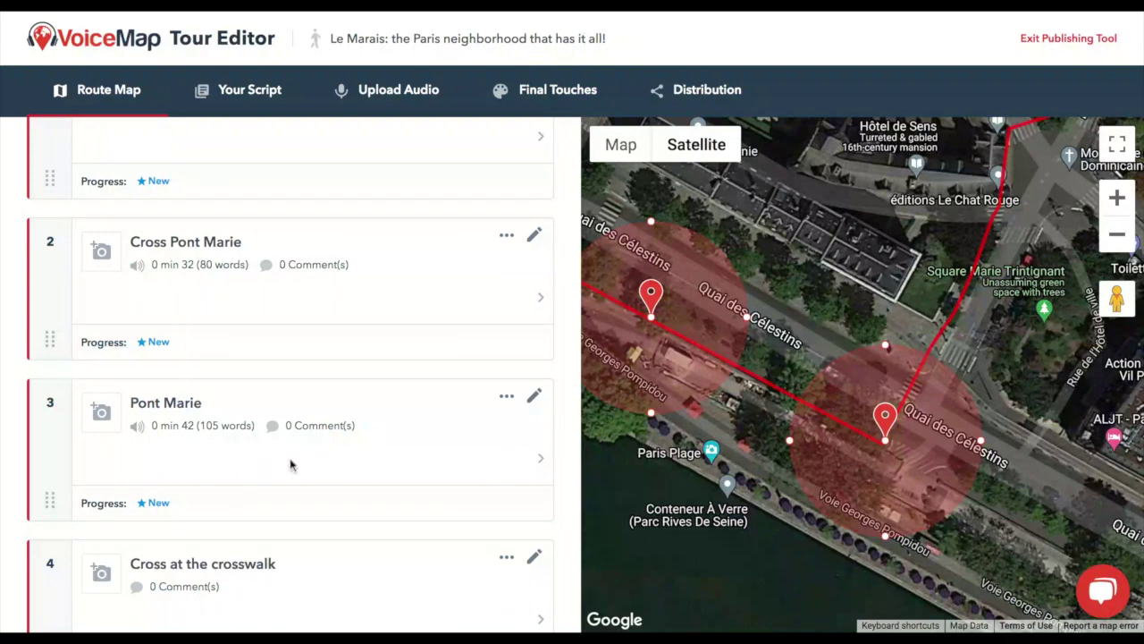
- Save a 'How the Marais escaped destruction' pin on the route by Square Marie Trintignant
click(818, 280)
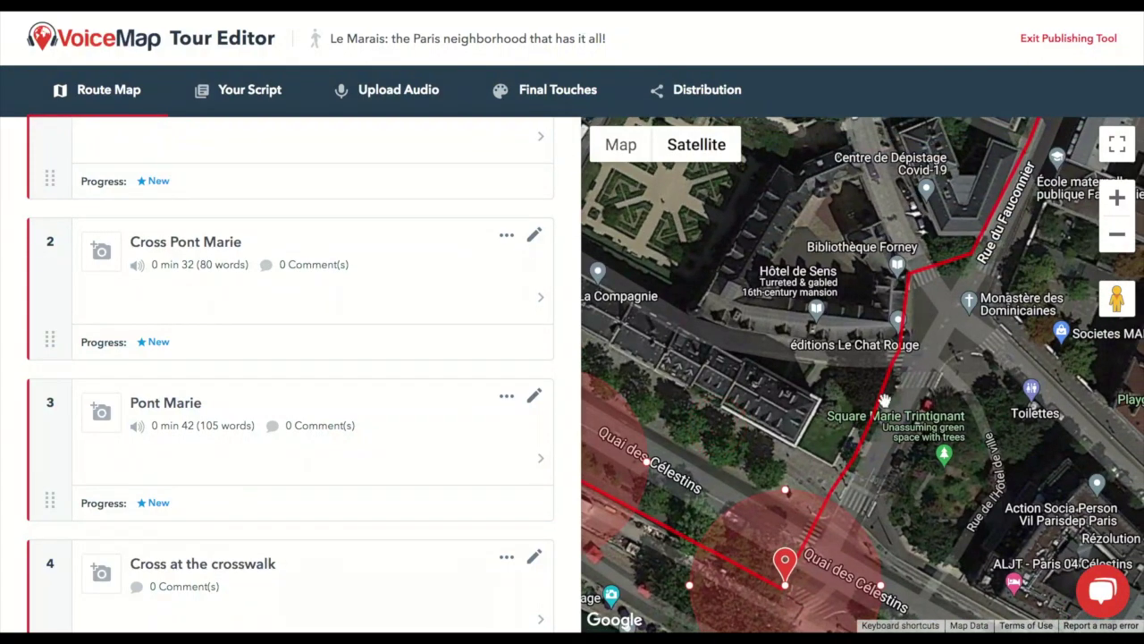
click(935, 387)
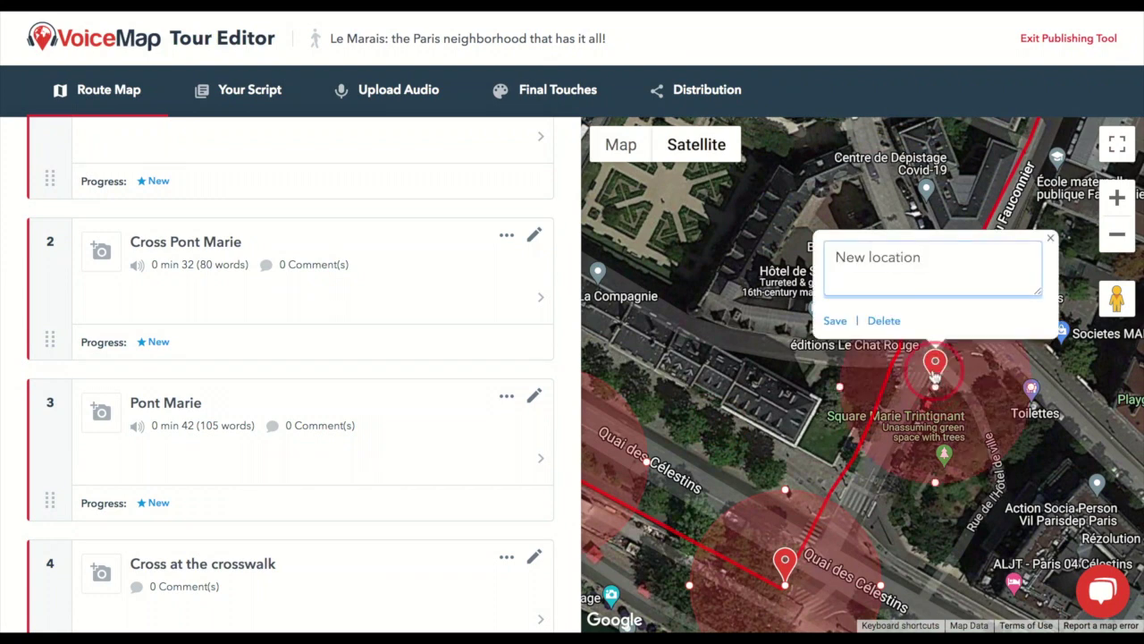
click(856, 283)
text(How t)
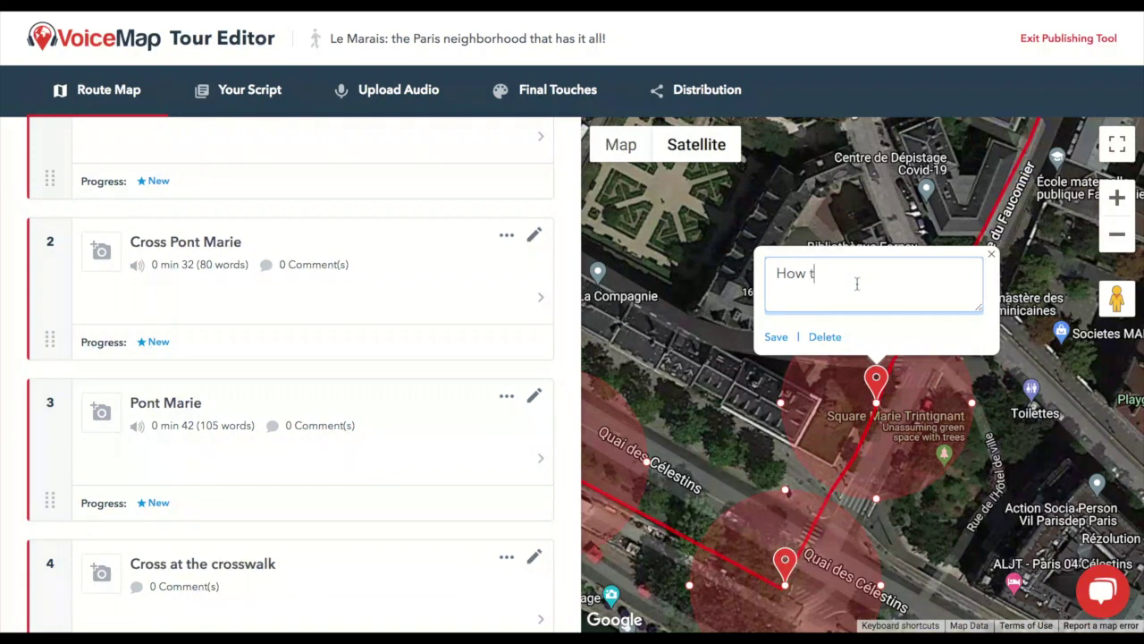
text(he Marais escaped d)
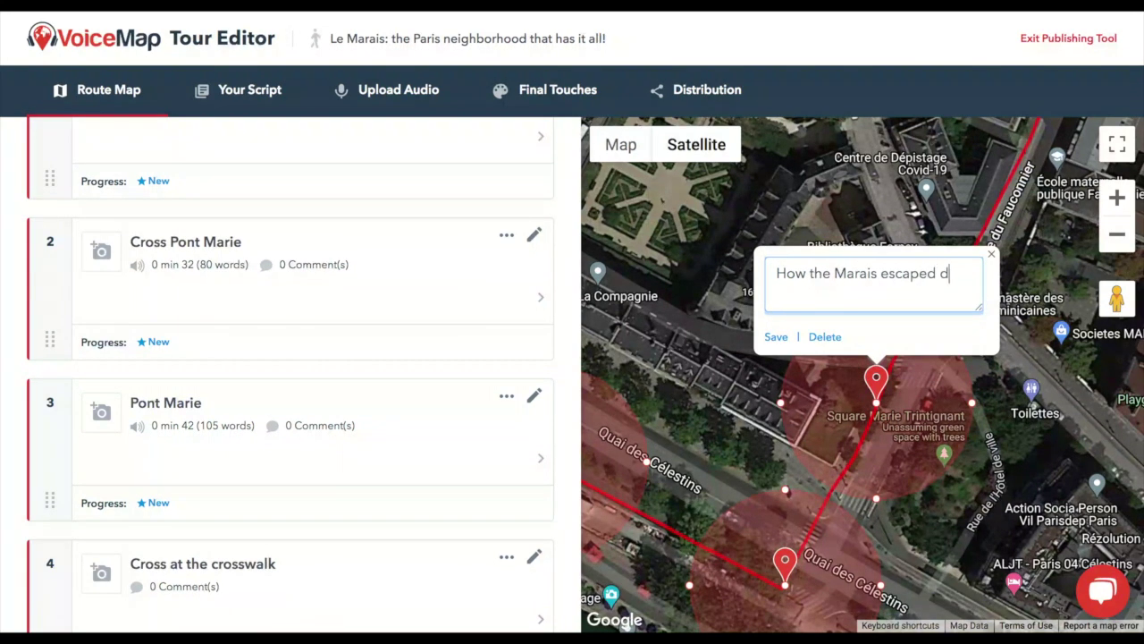
text(estruction)
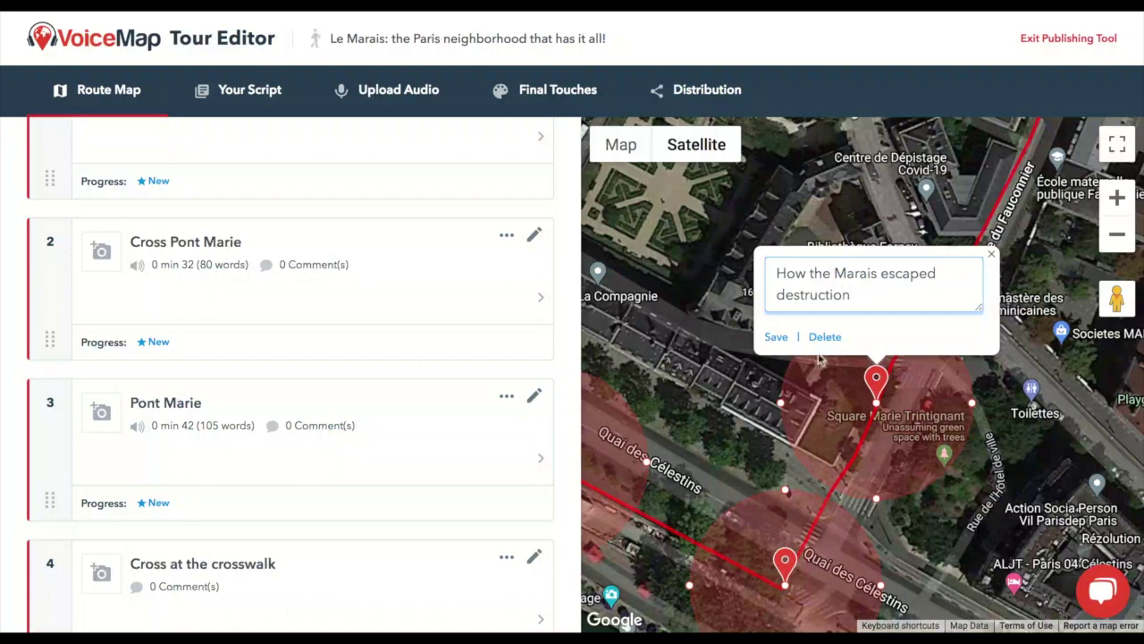
click(775, 339)
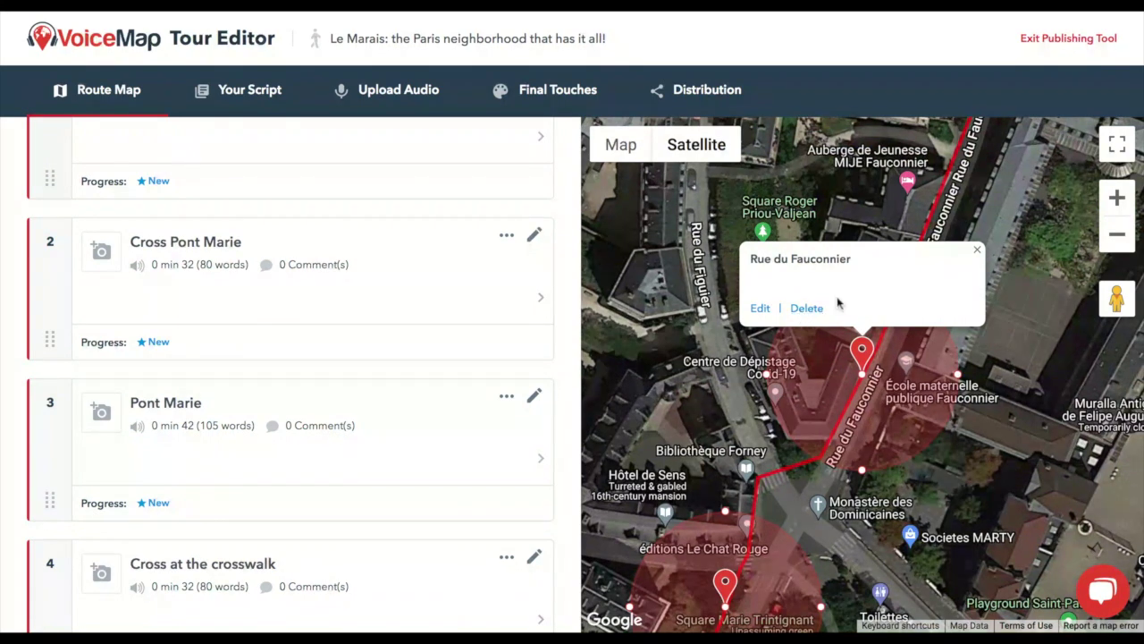
- Open the Pont Marie stop's options menu and close the Rue du Fauconnier map popup
click(504, 398)
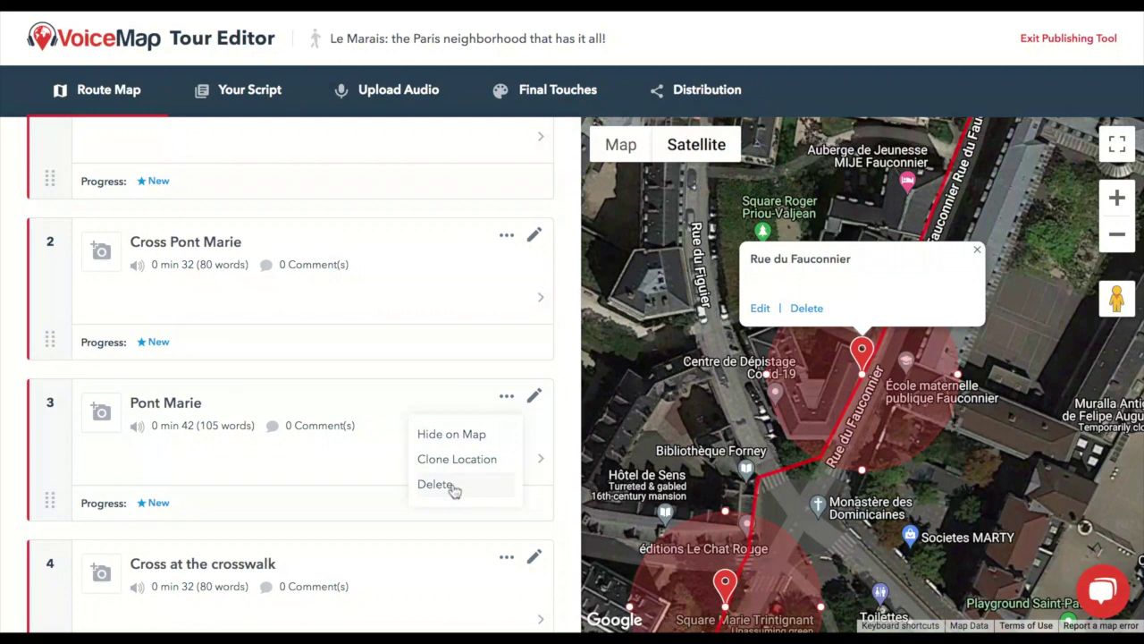
click(977, 253)
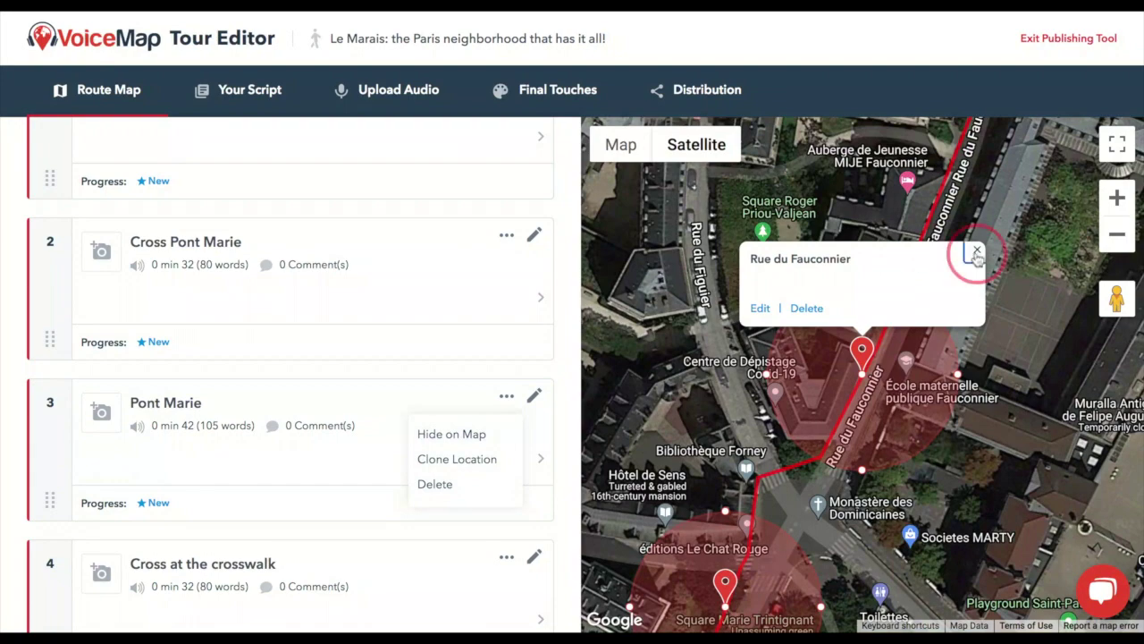